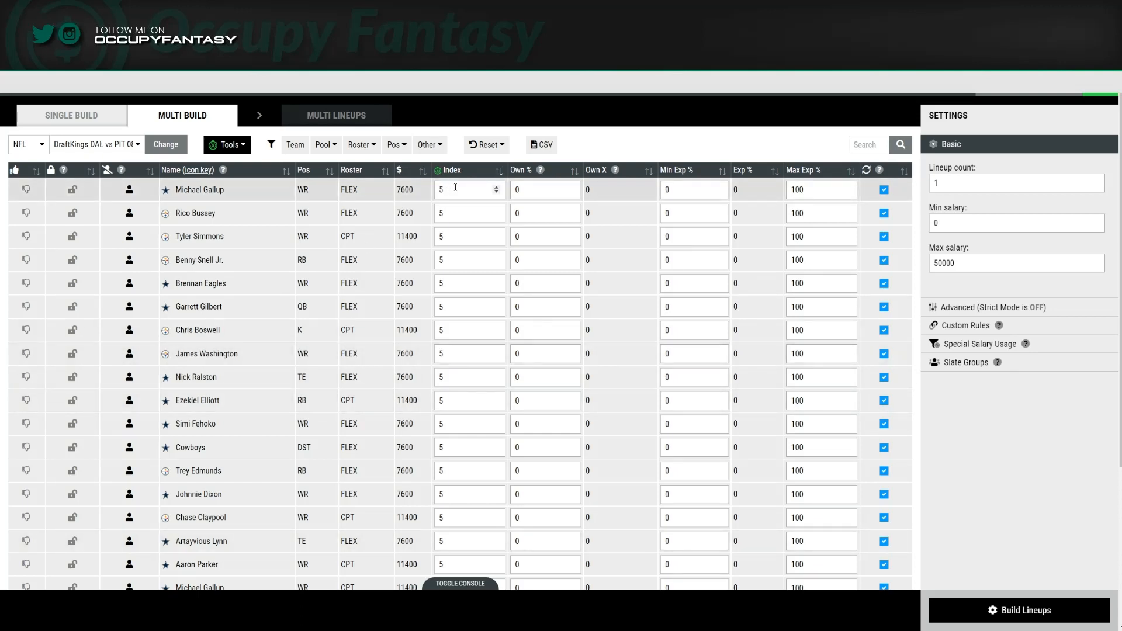
{"action": "left_click_drag", "start_coordinate": [455, 188], "coordinate": [381, 235]}
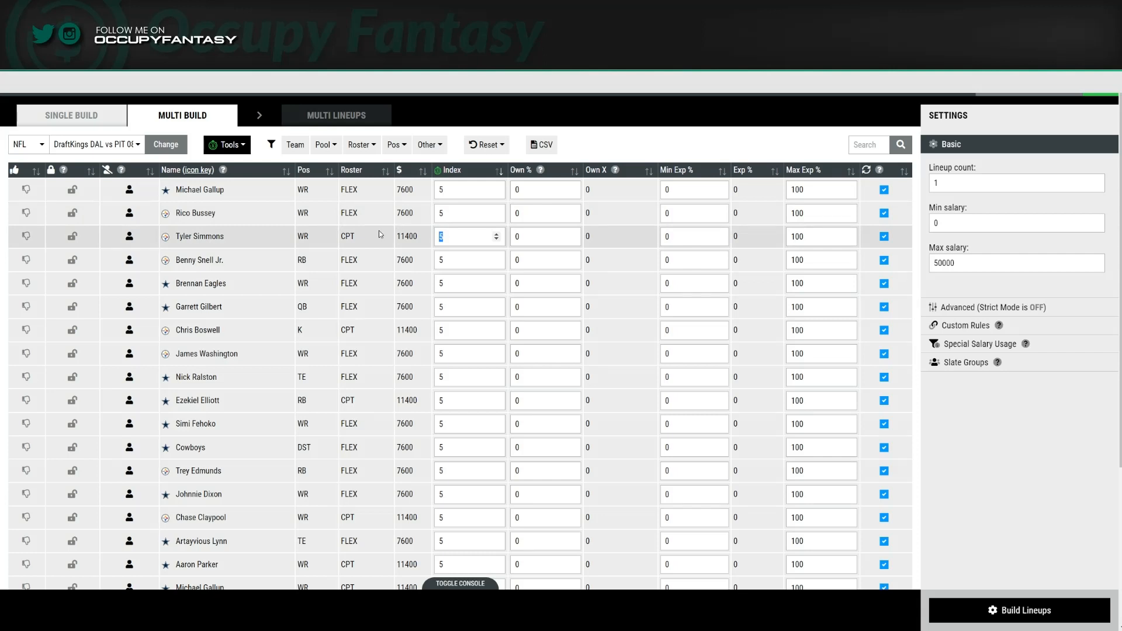
{"action": "left_click", "coordinate": [379, 232]}
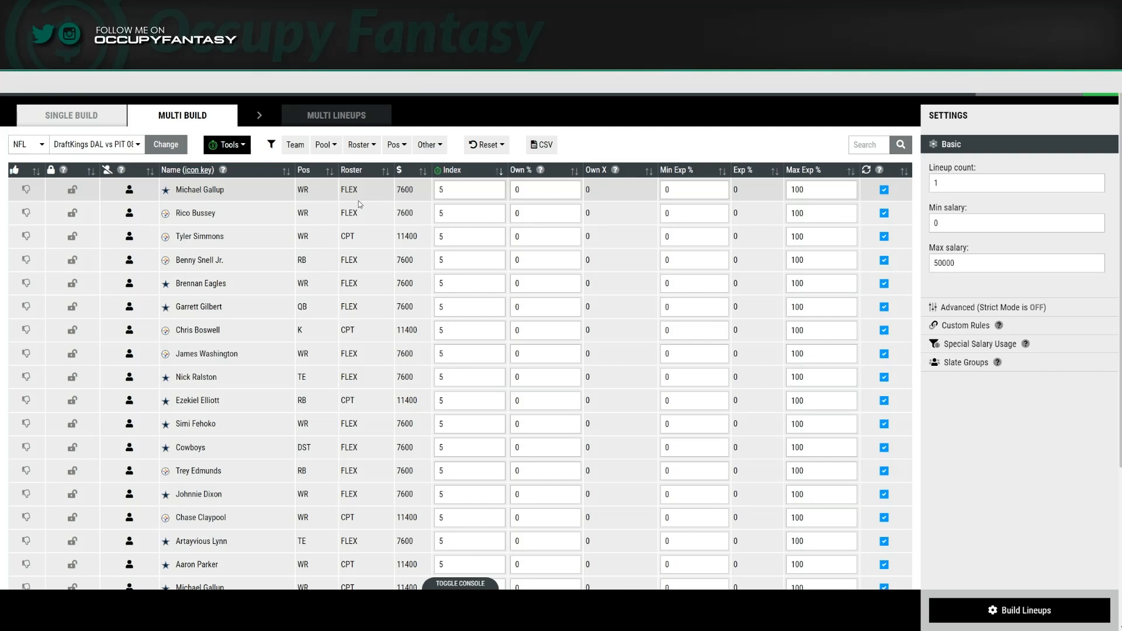
Step: Turn on strict mode and mark the five players from Benny Snell Jr. through James Washington for use
{"action": "left_click", "coordinate": [958, 309]}
{"action": "left_click", "coordinate": [934, 187]}
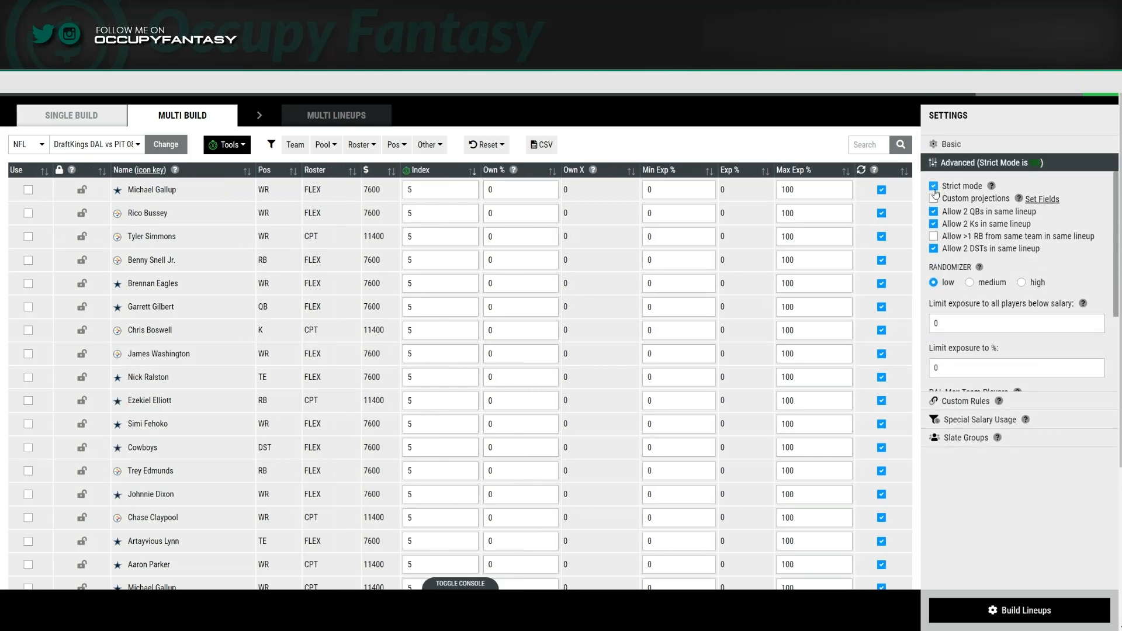
{"action": "left_click", "coordinate": [28, 260]}
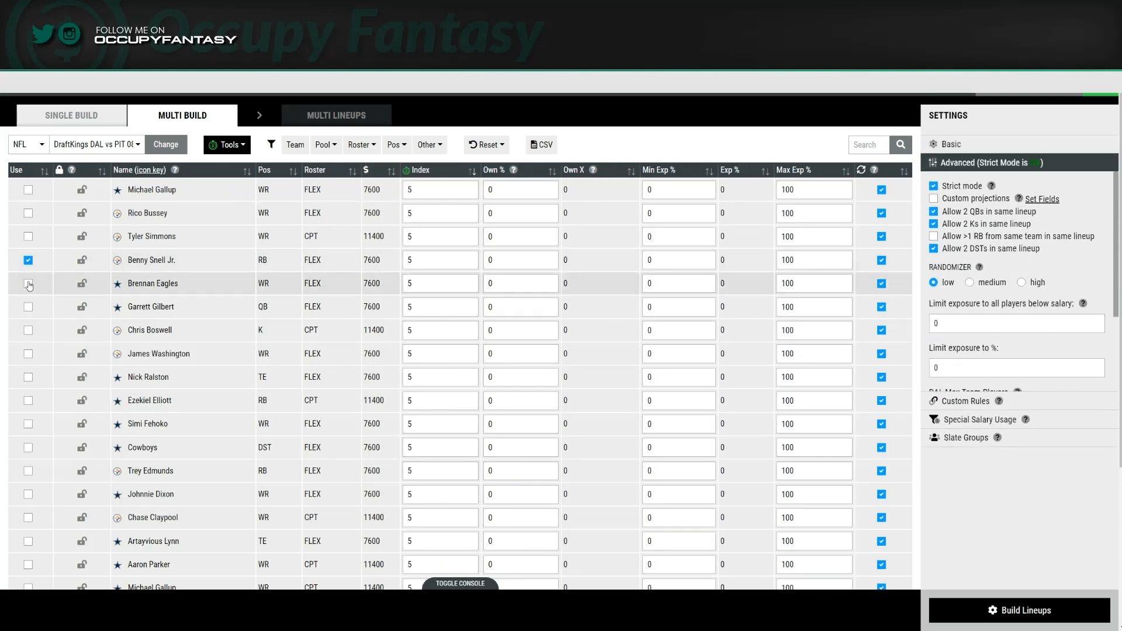
{"action": "left_click", "coordinate": [28, 284]}
{"action": "left_click", "coordinate": [28, 307]}
{"action": "left_click", "coordinate": [28, 330]}
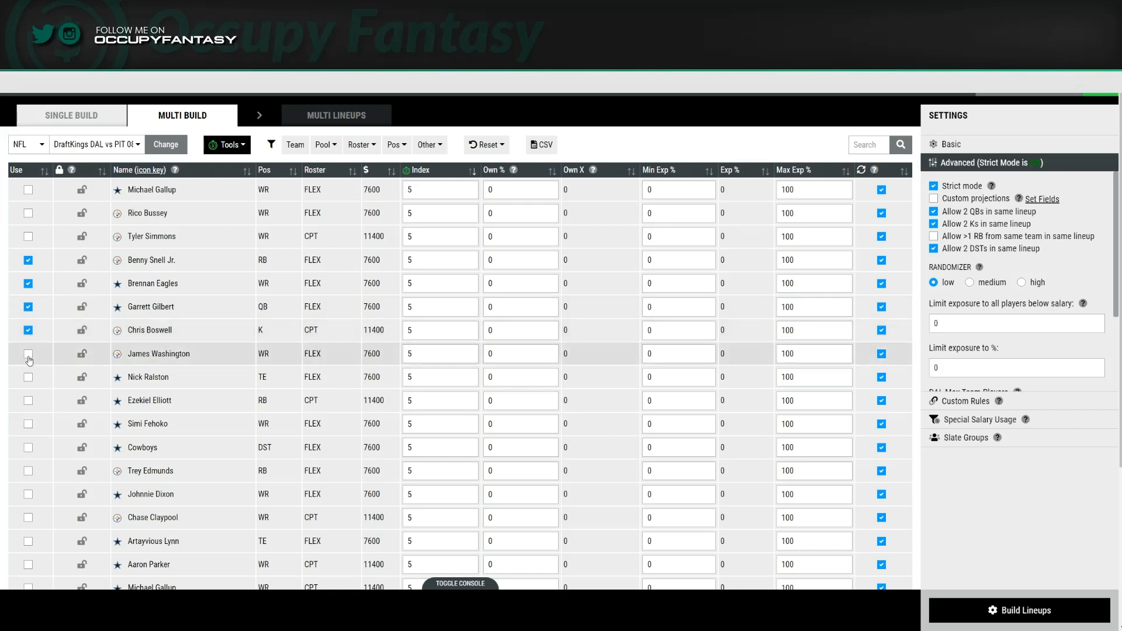
{"action": "left_click", "coordinate": [28, 354]}
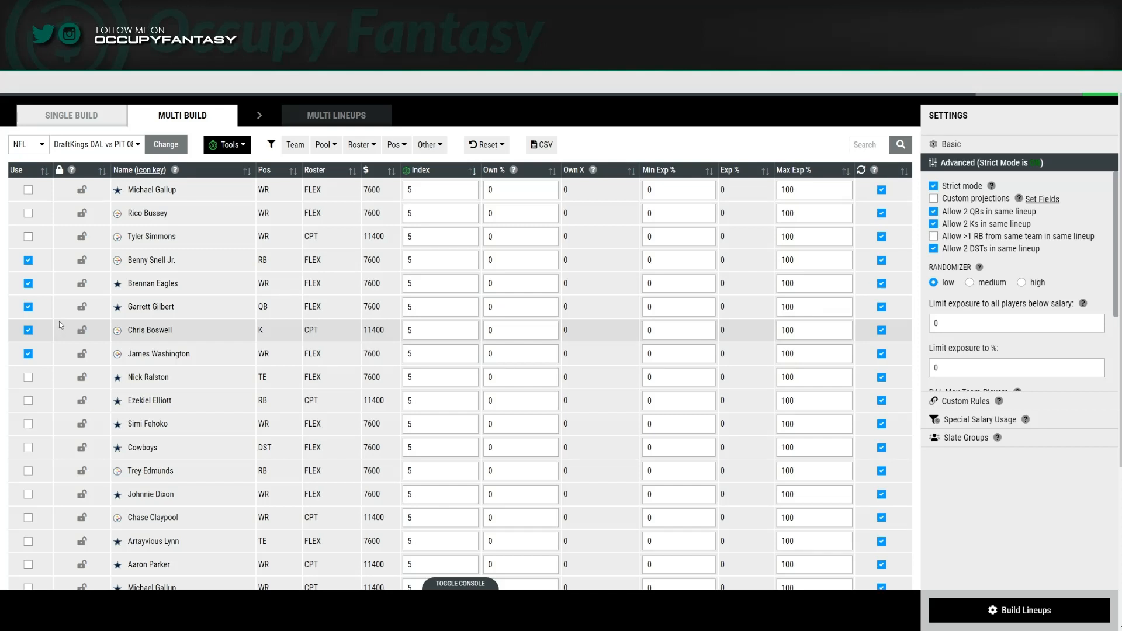
Step: Enable custom projections and set the index to 10 for Brennan Eagles and 3 for Benny Snell Jr
{"action": "left_click", "coordinate": [933, 198]}
{"action": "double_click", "coordinate": [410, 284]}
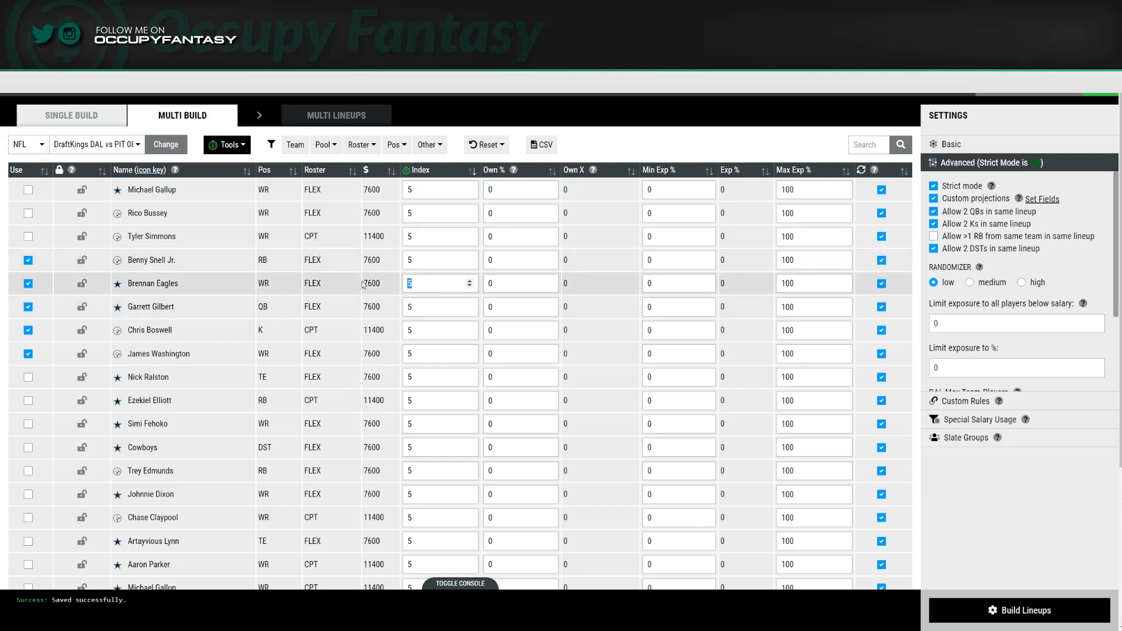
{"action": "type", "text": "10"}
{"action": "double_click", "coordinate": [410, 261]}
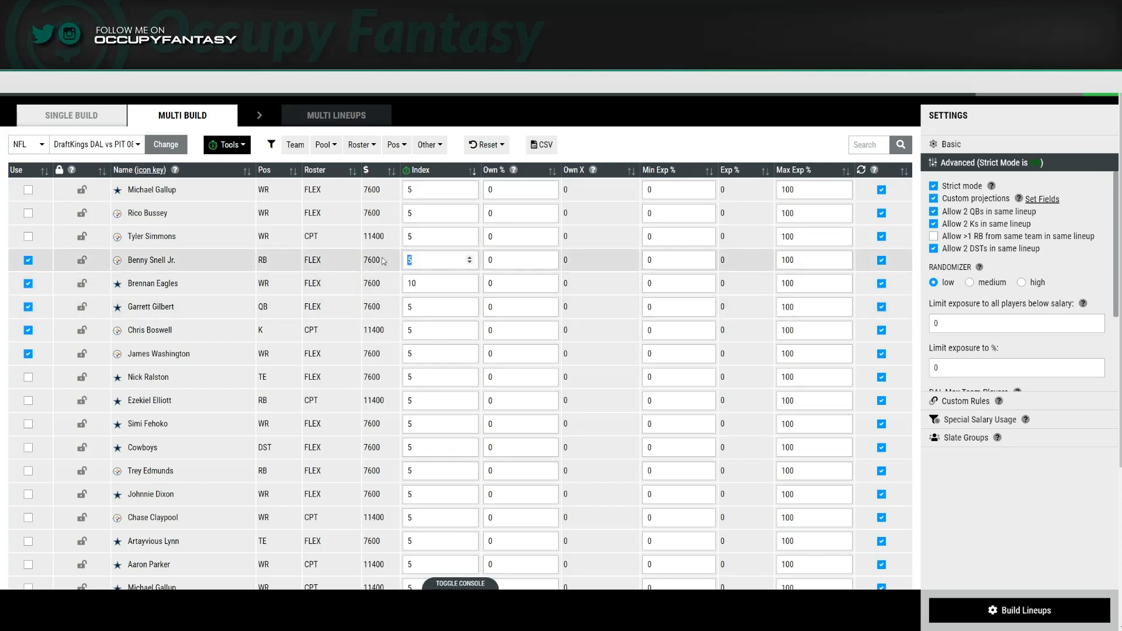
{"action": "type", "text": "3"}
{"action": "left_click", "coordinate": [362, 291]}
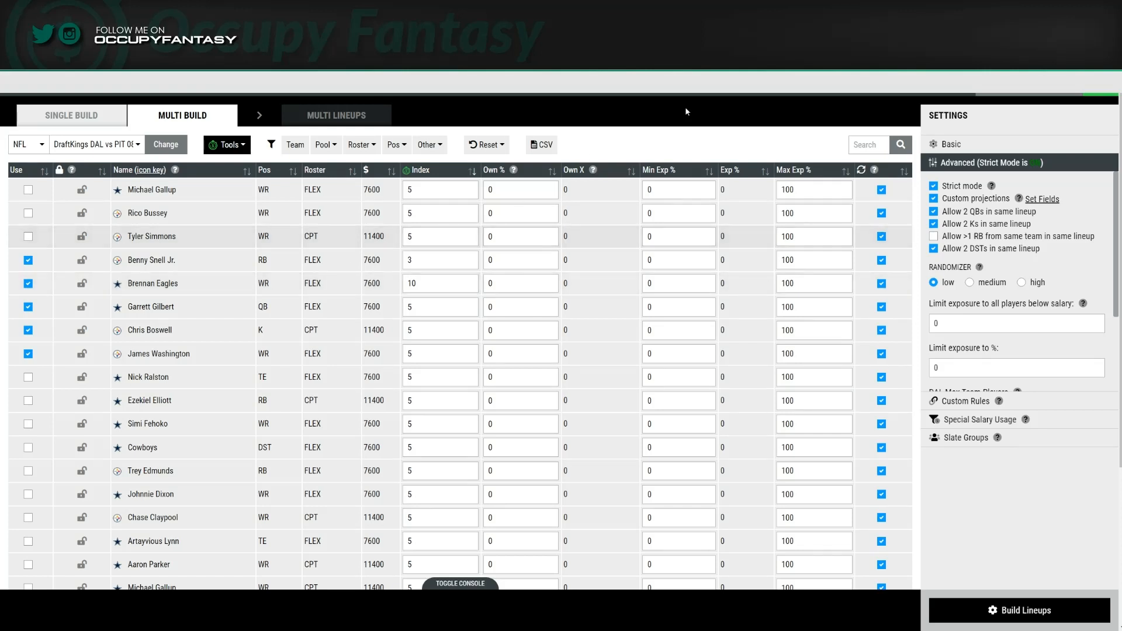
Step: Review the basic lineup settings and the custom rules for the DraftKings slate
{"action": "left_click", "coordinate": [962, 164]}
{"action": "left_click", "coordinate": [953, 144]}
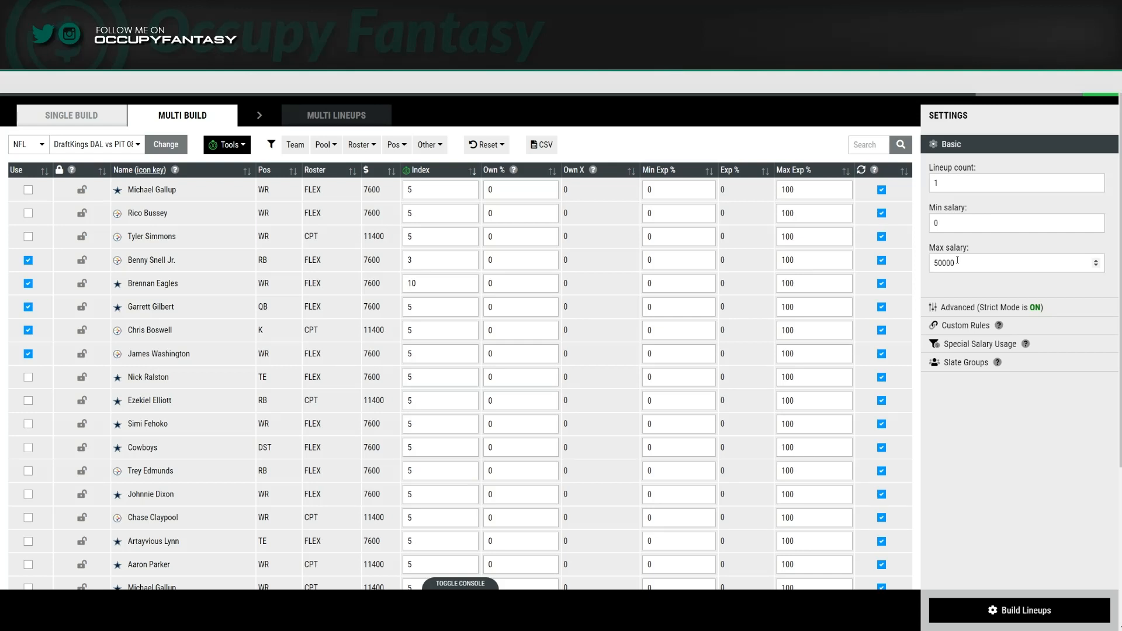
{"action": "left_click", "coordinate": [974, 326]}
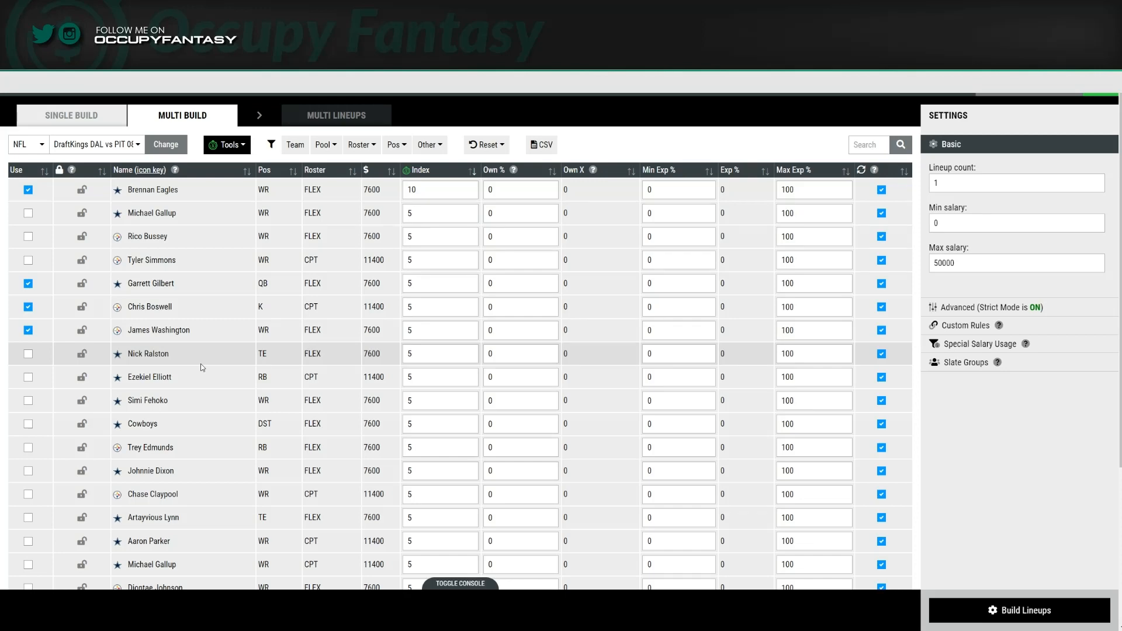
Step: Change the slate to FanDuel DAL @ PIT 08:00PM EDT
{"action": "left_click", "coordinate": [109, 148]}
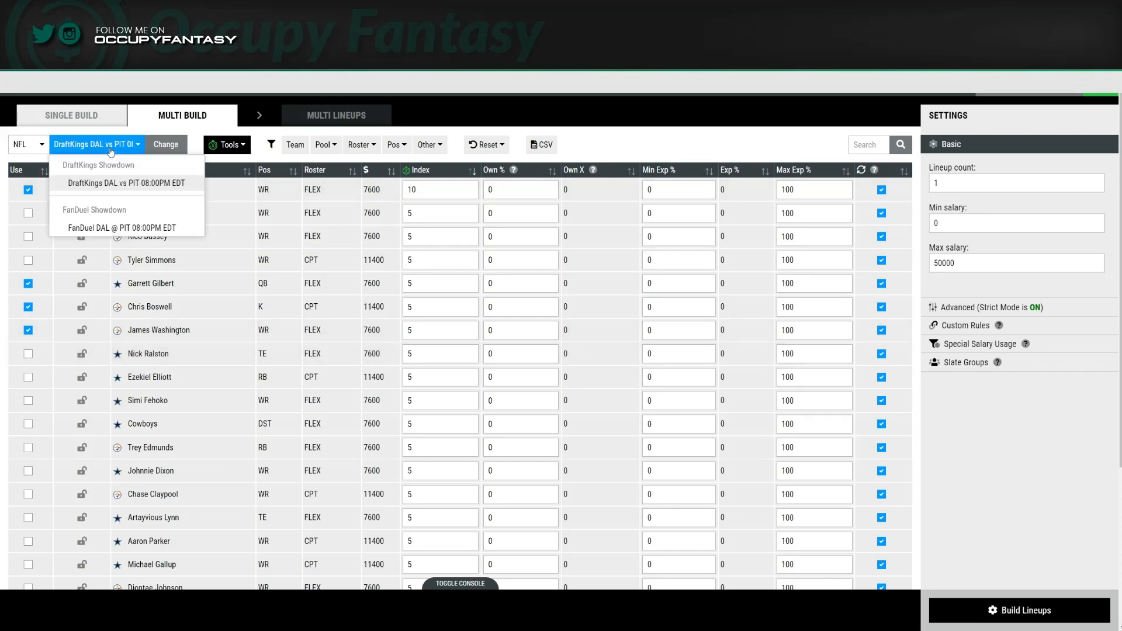
{"action": "left_click", "coordinate": [122, 228]}
{"action": "left_click", "coordinate": [162, 146]}
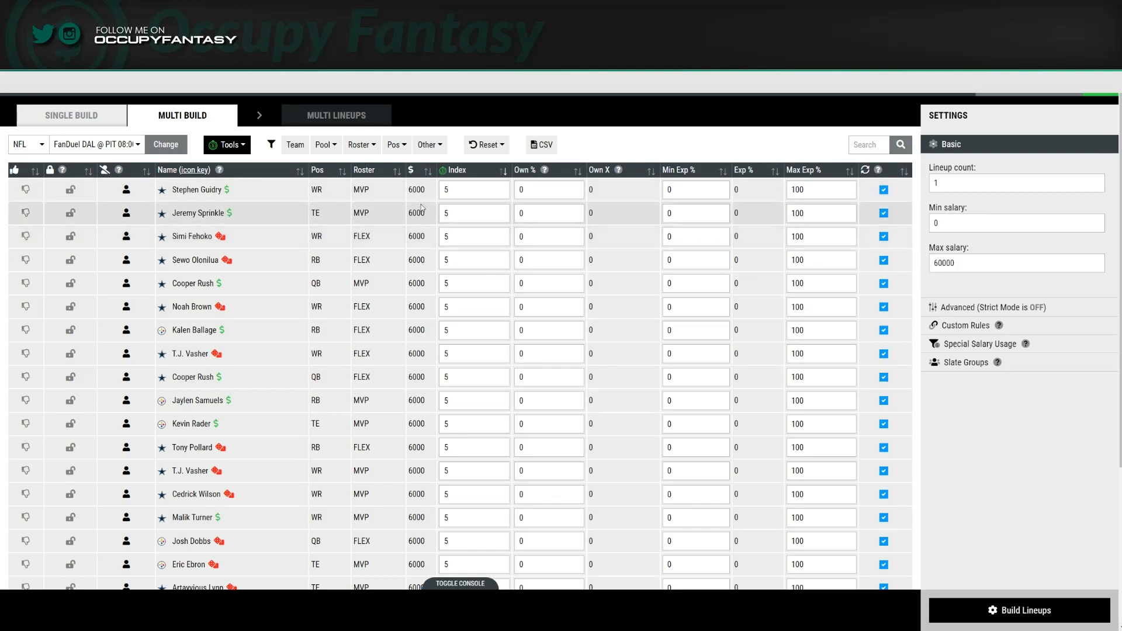
Step: Sort the FanDuel player list by index in ascending and descending order to compare the lowest and highest values
{"action": "double_click", "coordinate": [446, 189]}
{"action": "left_click", "coordinate": [486, 213]}
{"action": "left_click", "coordinate": [468, 170]}
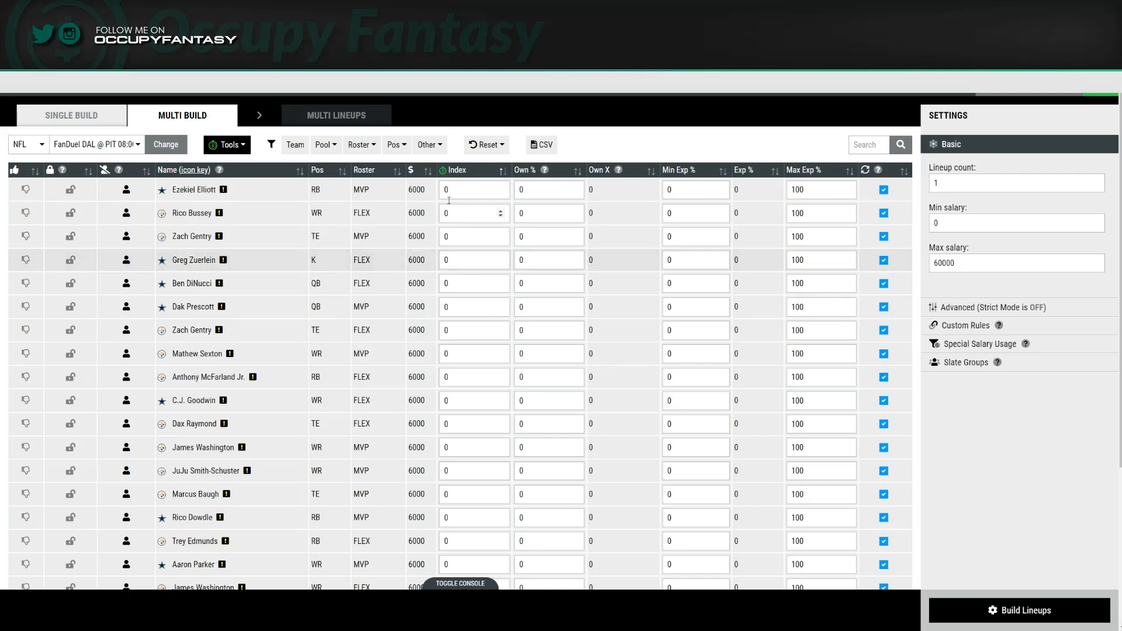
{"action": "left_click", "coordinate": [470, 173]}
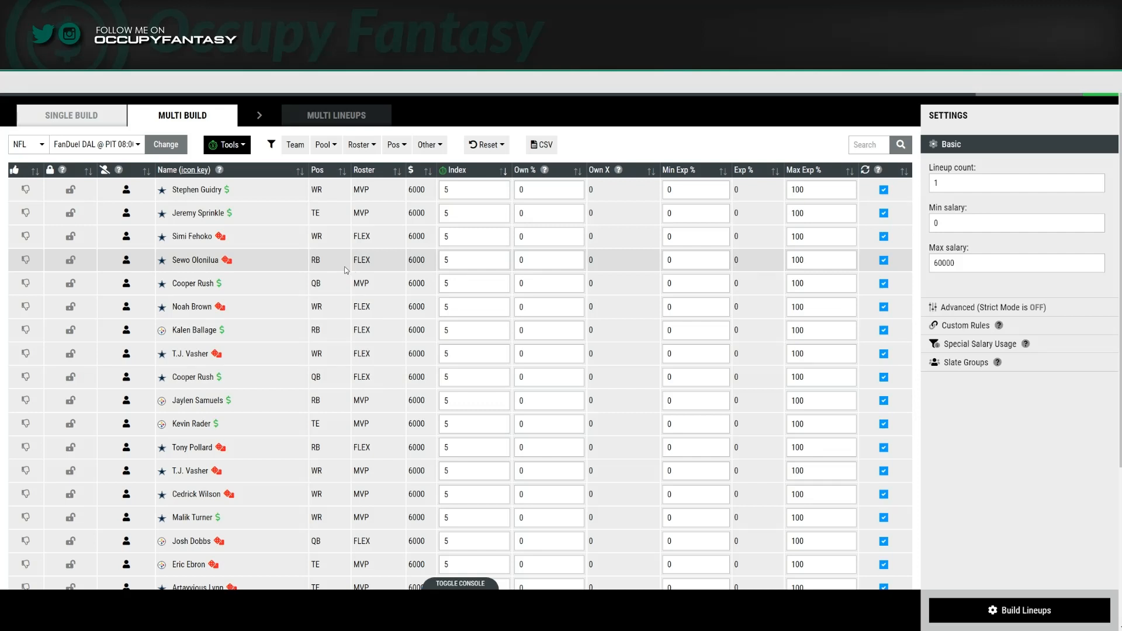
Step: Look through the FanDuel player list and update the players' values with the first tool option
{"action": "scroll", "coordinate": [328, 284], "scroll_direction": "down", "scroll_amount": 2}
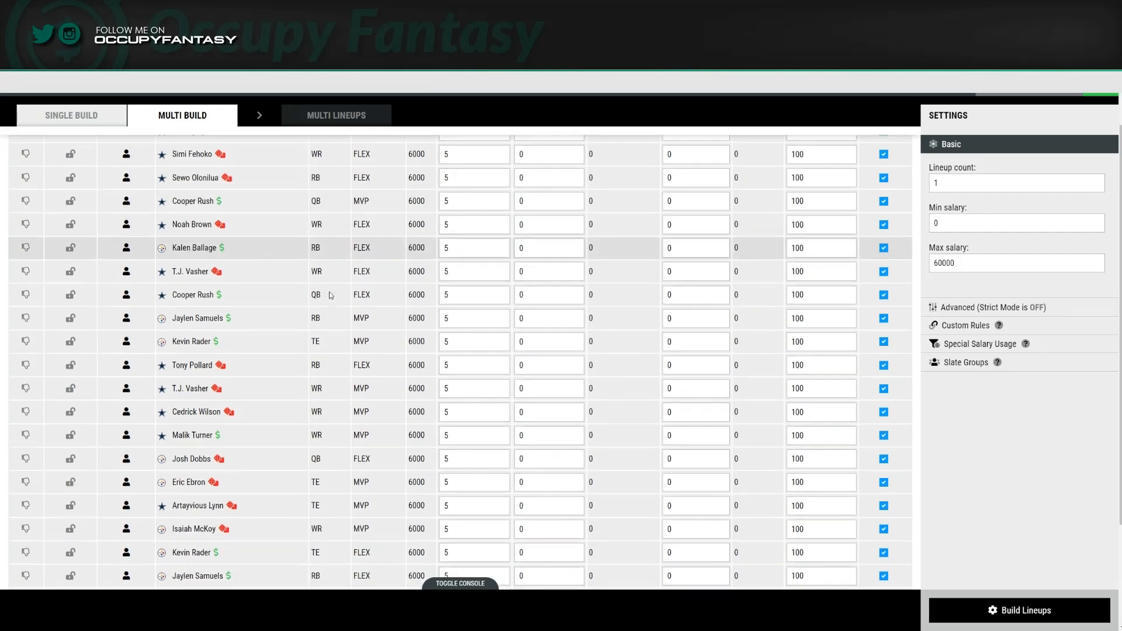
{"action": "scroll", "coordinate": [328, 293], "scroll_direction": "up", "scroll_amount": 2}
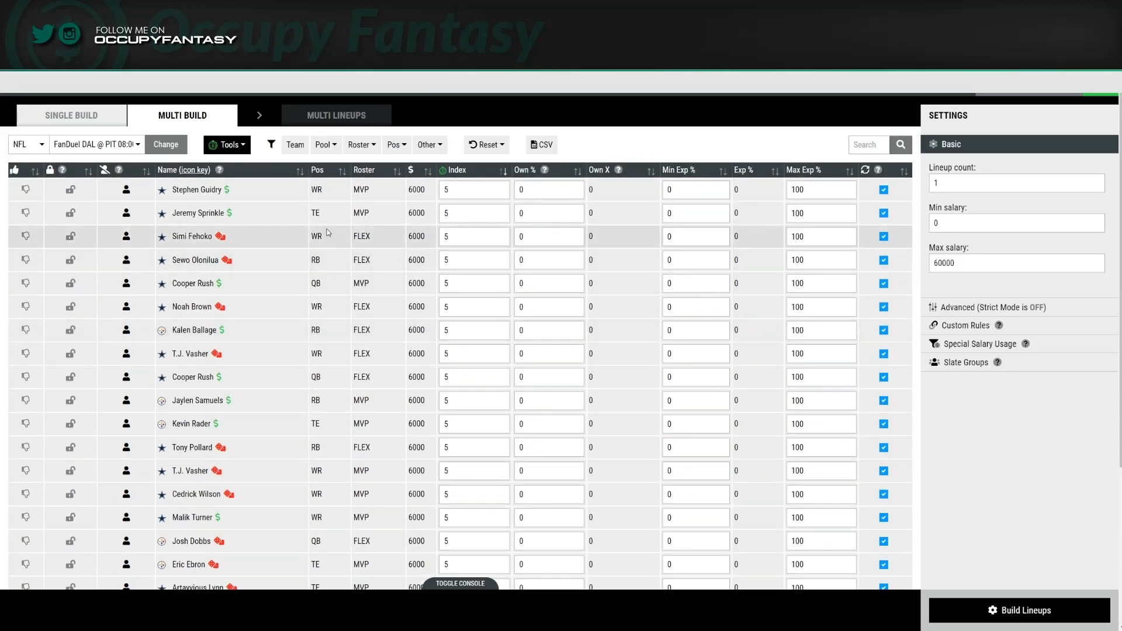
{"action": "left_click", "coordinate": [237, 152]}
{"action": "left_click", "coordinate": [241, 167]}
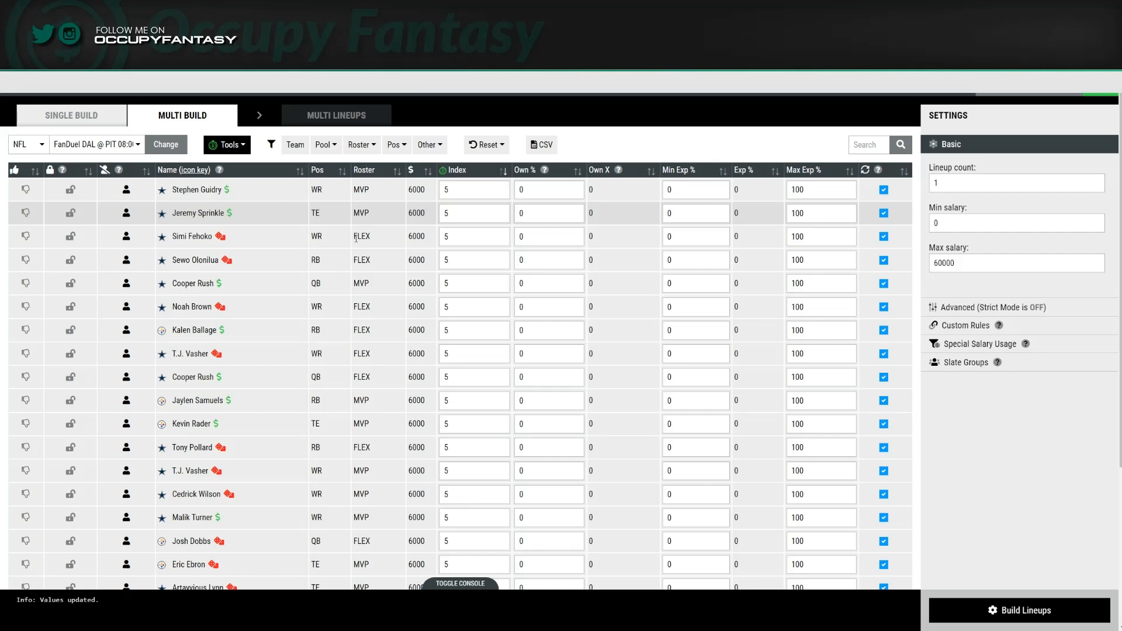
Step: Turn on strict mode and custom projections for the FanDuel slate
{"action": "left_click", "coordinate": [982, 308]}
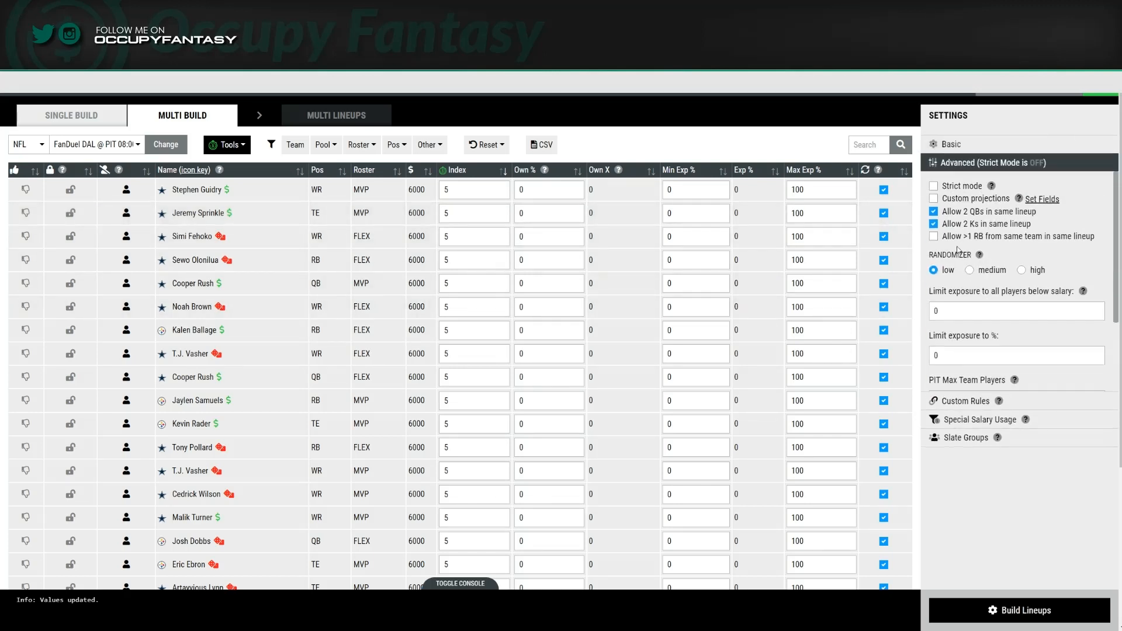
{"action": "left_click", "coordinate": [934, 187]}
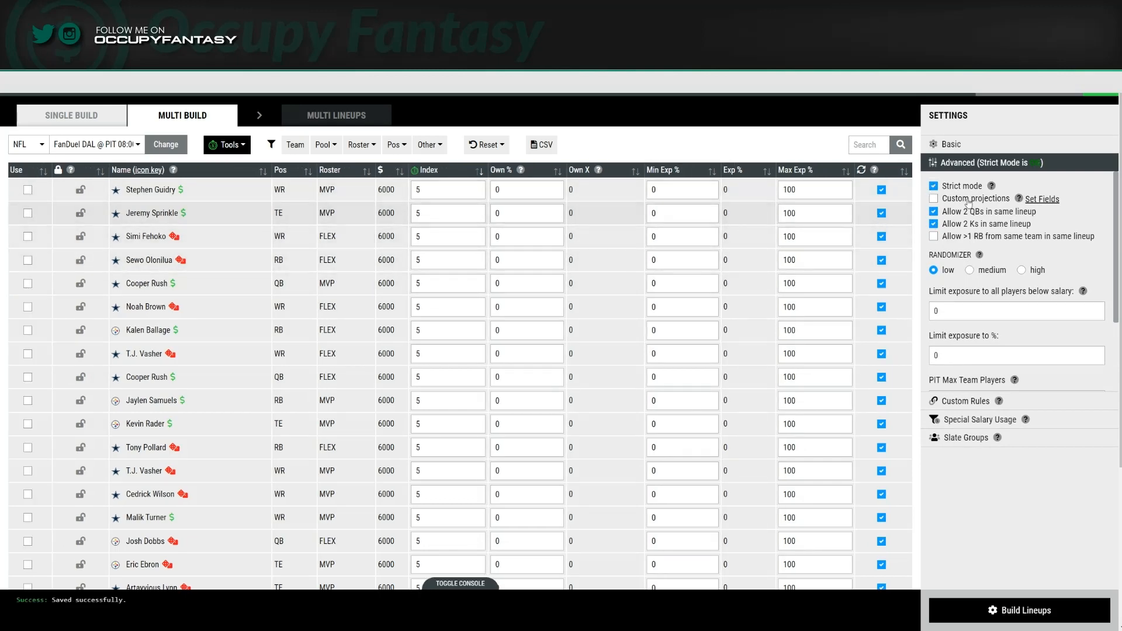
{"action": "left_click", "coordinate": [934, 198]}
Step: Set the index to 12 and the minimum exposure to 25% for MVP tight end Jeremy Sprinkle
{"action": "left_click_drag", "start_coordinate": [425, 214], "coordinate": [406, 212]}
{"action": "type", "text": "12"}
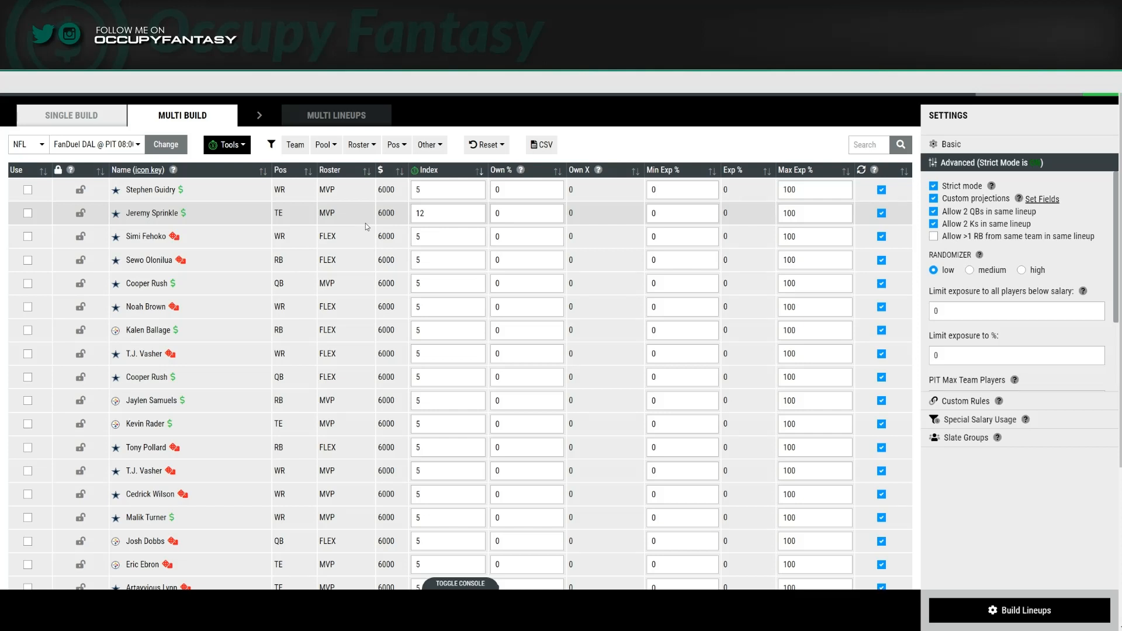
{"action": "left_click", "coordinate": [688, 215]}
{"action": "key", "text": "BackSpace"}
{"action": "type", "text": "25"}
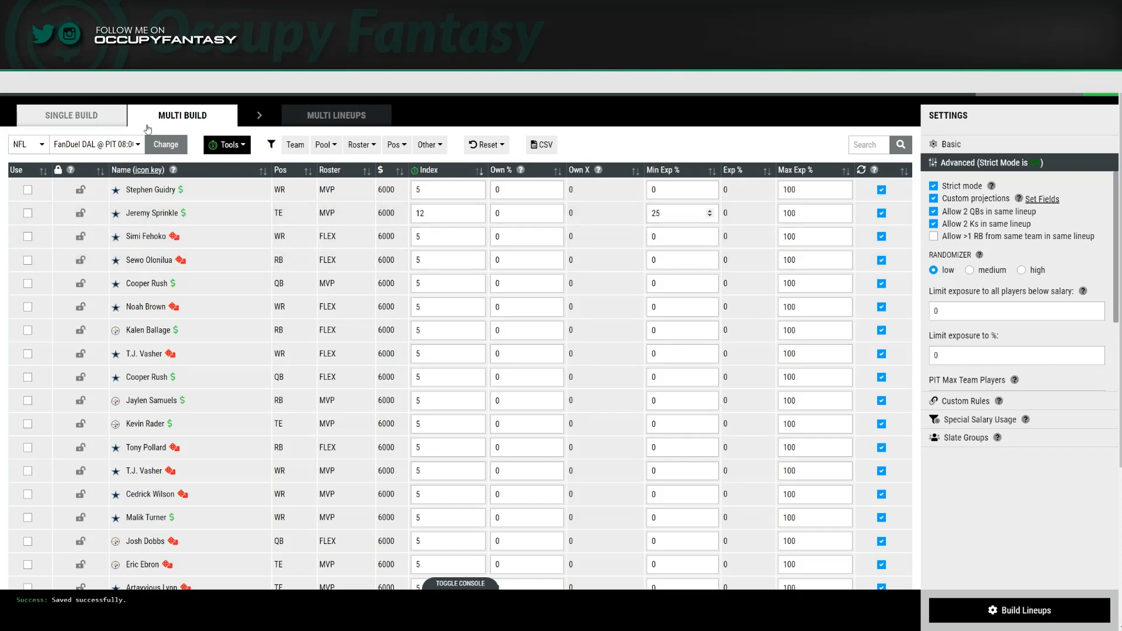
Step: Change the slate back to DraftKings DAL vs PIT 08:00PM EDT
{"action": "left_click", "coordinate": [111, 147]}
{"action": "left_click", "coordinate": [116, 183]}
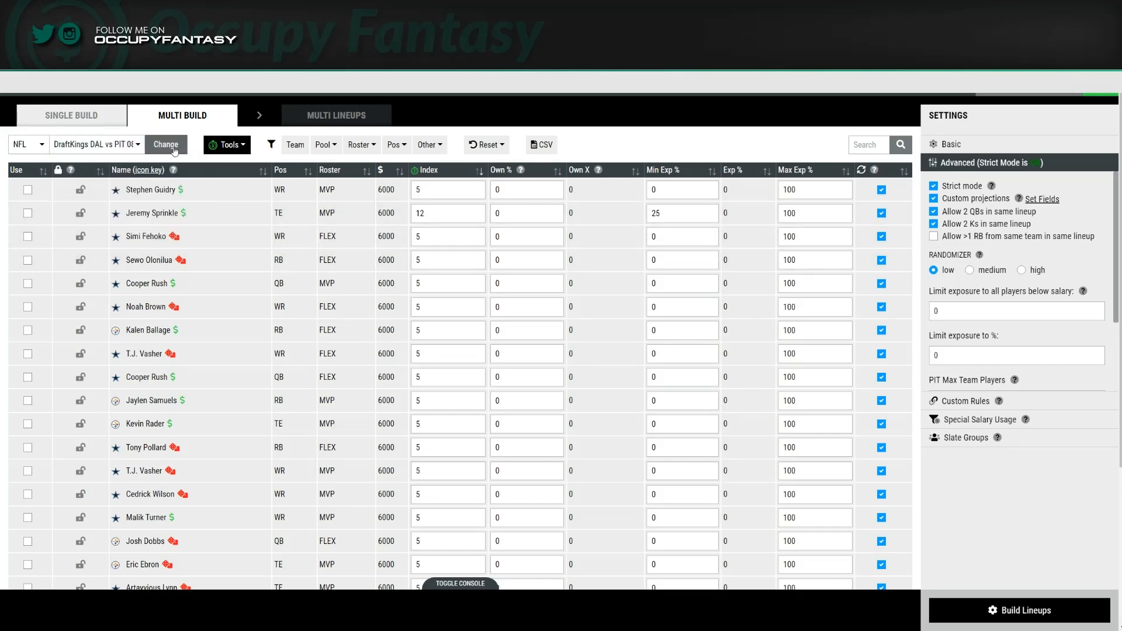
{"action": "left_click", "coordinate": [170, 146]}
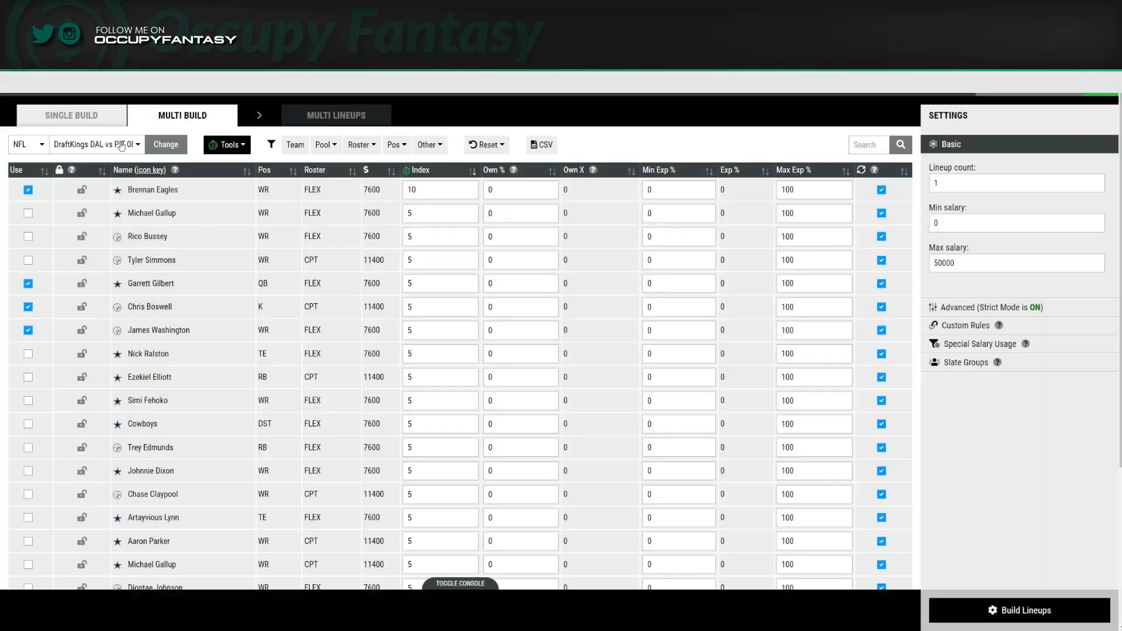
Step: In the single build, add the Cowboys DST and Garrett Gilbert to Lineup 1, checking the low-risk and high-risk construction rules
{"action": "left_click", "coordinate": [95, 118]}
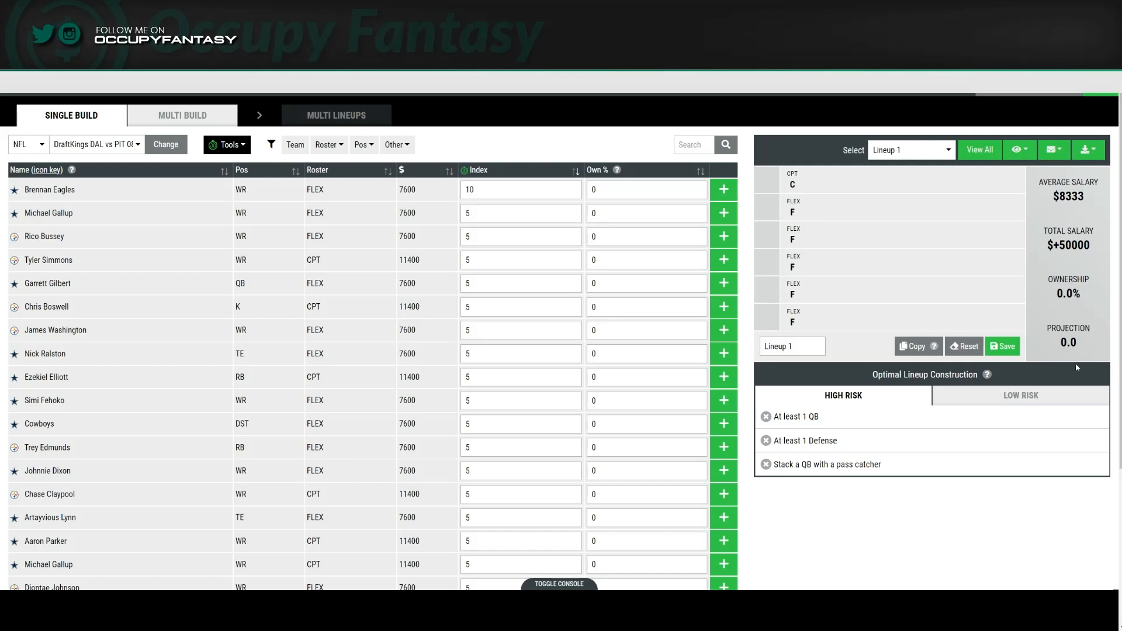
{"action": "left_click", "coordinate": [1020, 396]}
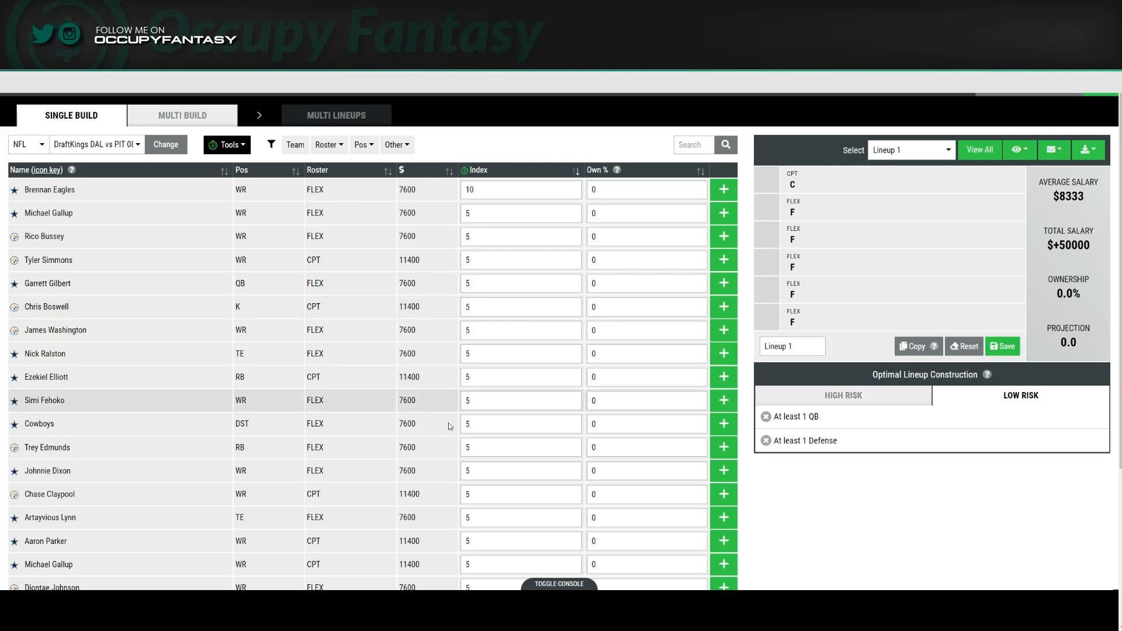
{"action": "left_click", "coordinate": [724, 424]}
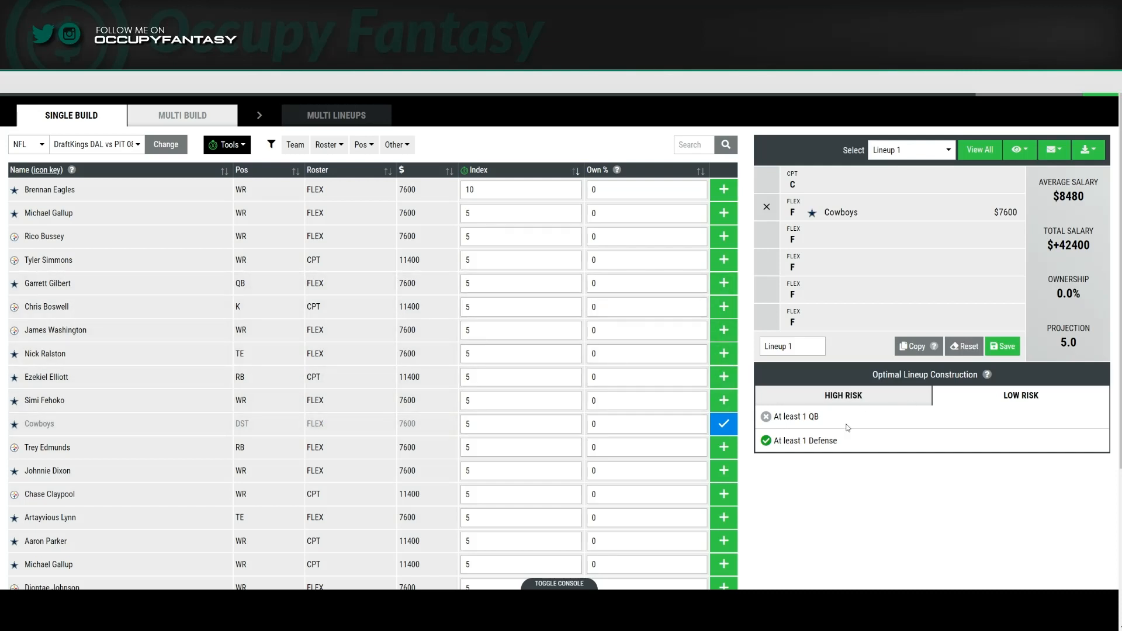
{"action": "left_click", "coordinate": [724, 284]}
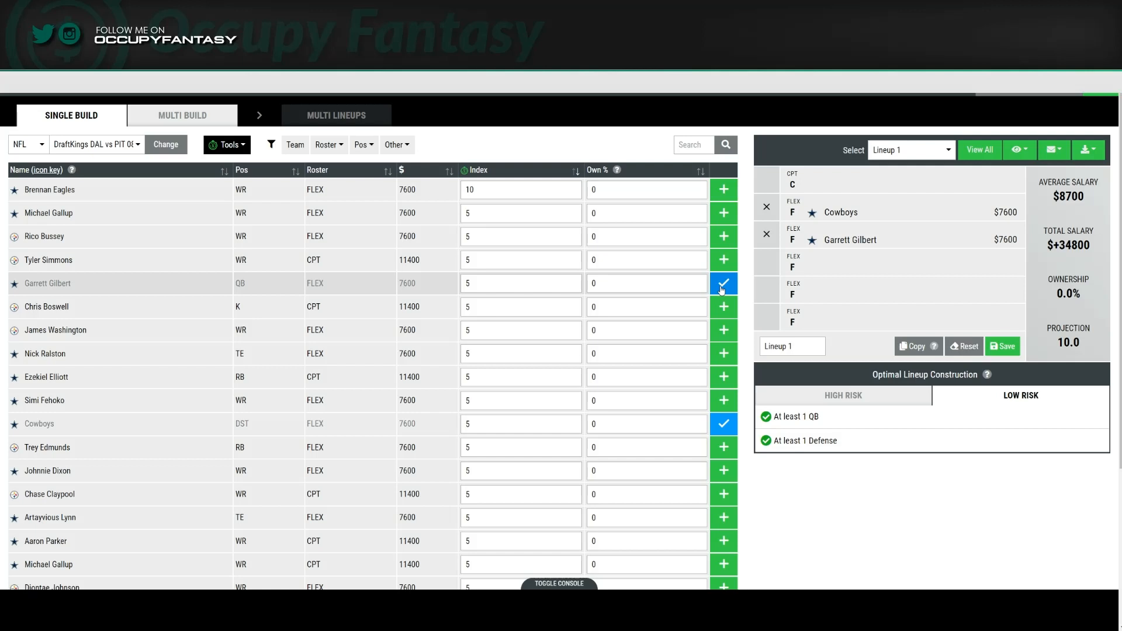
{"action": "left_click", "coordinate": [858, 400]}
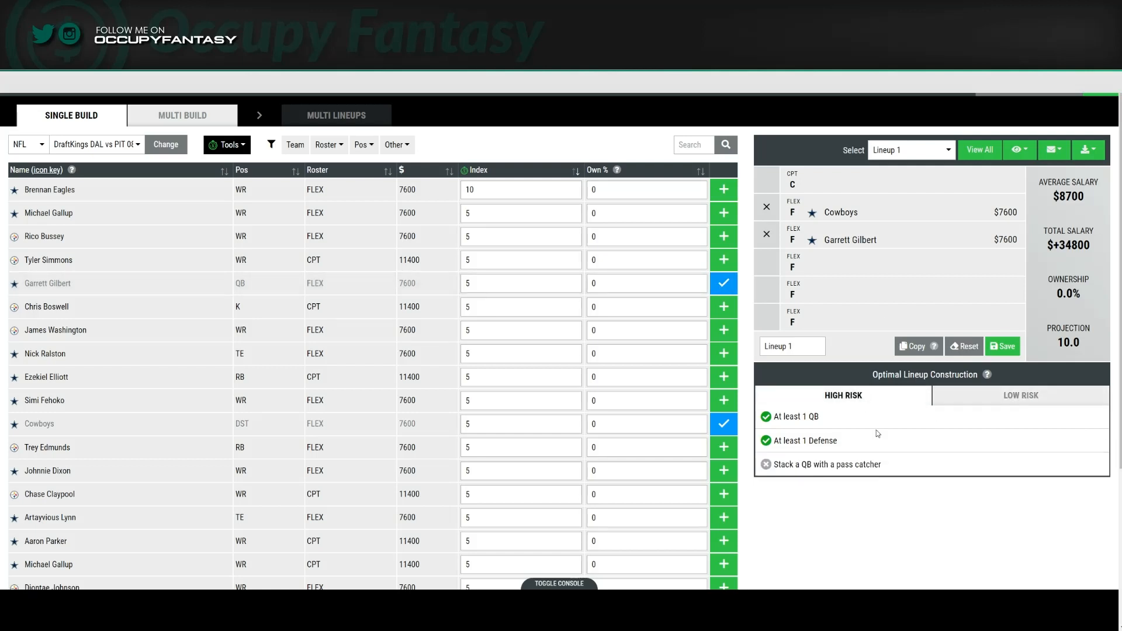